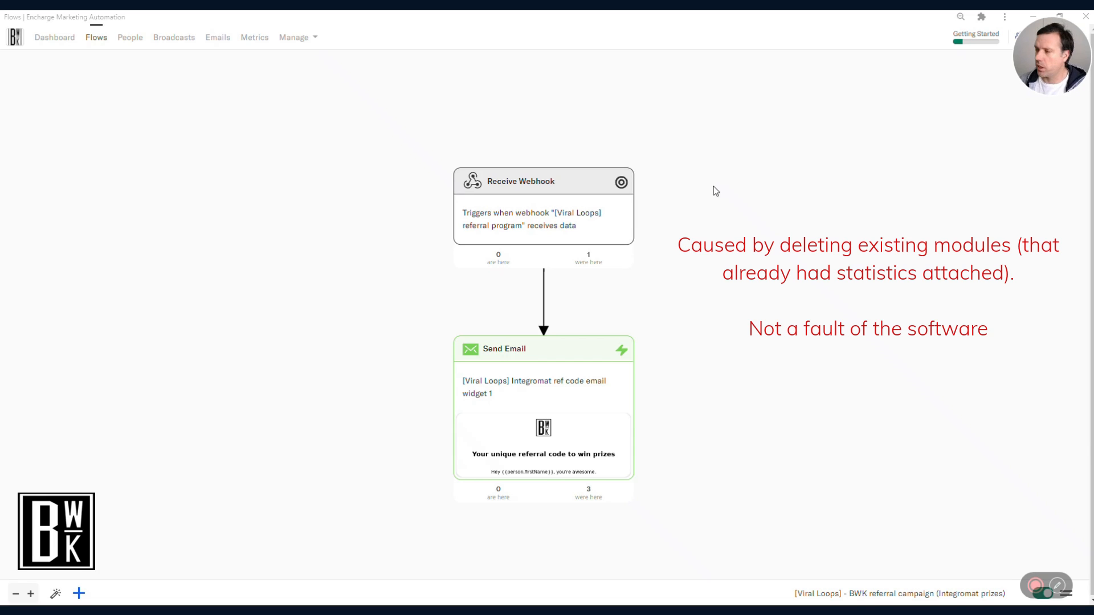
Examine the "are here" and "were here" statistics under the flow's Receive Webhook and Send Email steps.
scroll(699, 315, "up", 4)
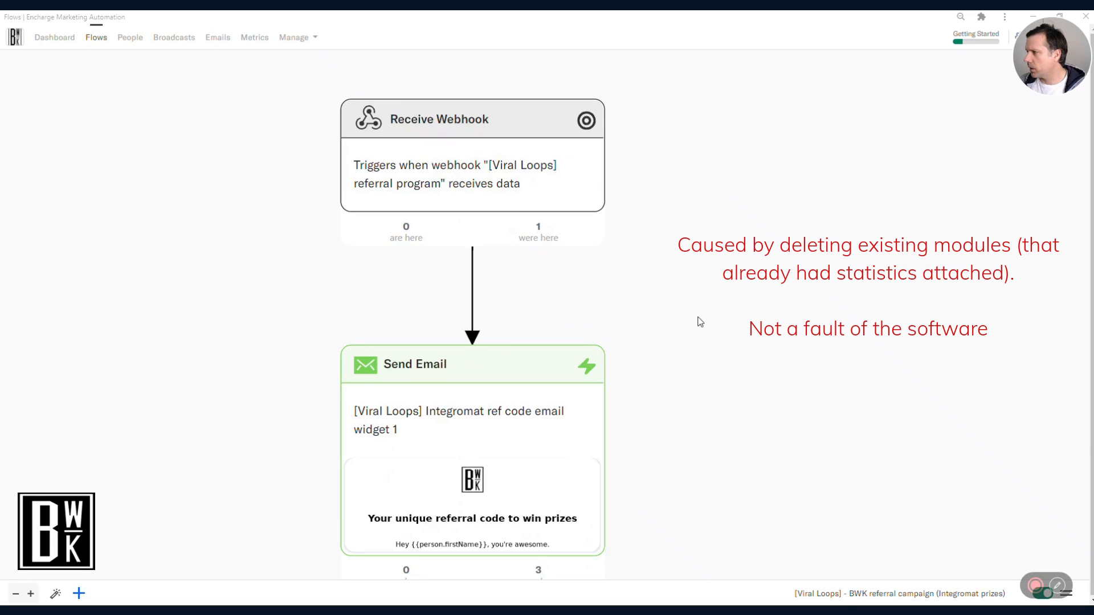
left_click_drag(687, 328, 687, 286)
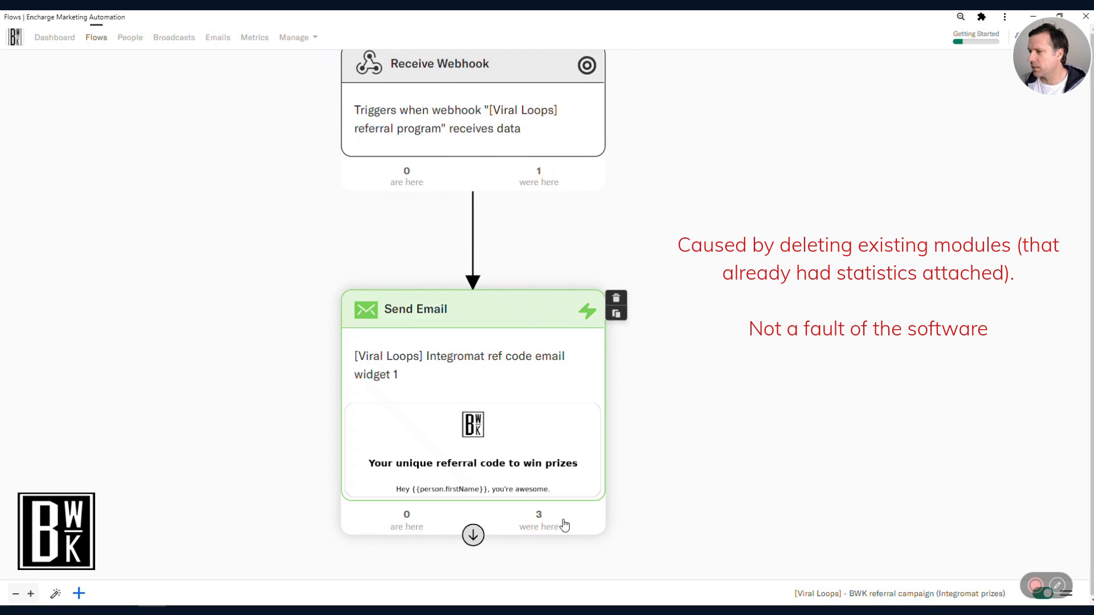
scroll(647, 361, "down", 2)
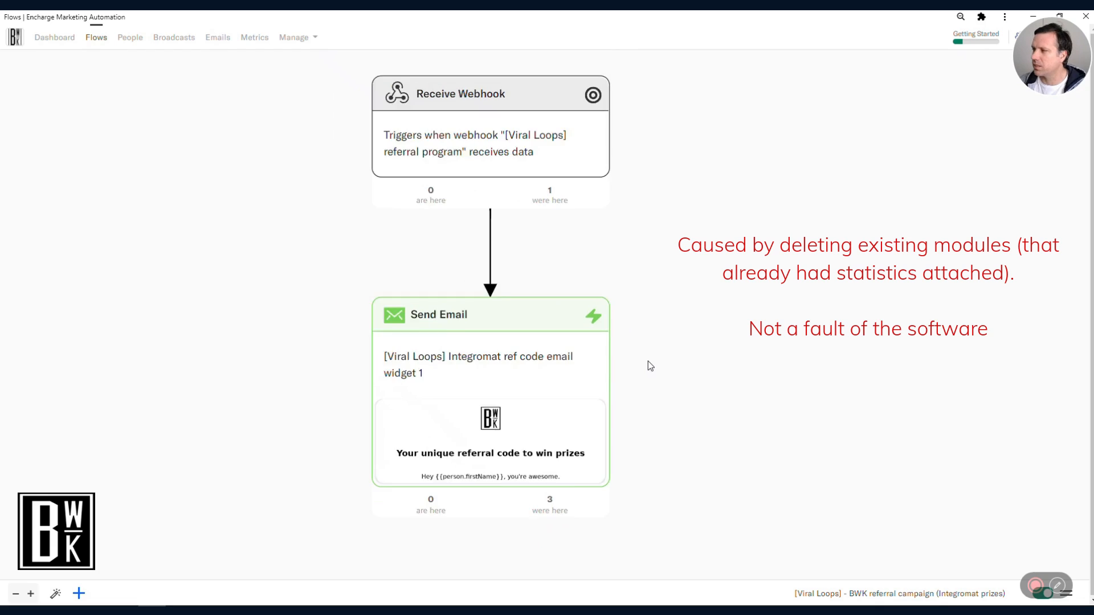
left_click_drag(676, 297, 669, 321)
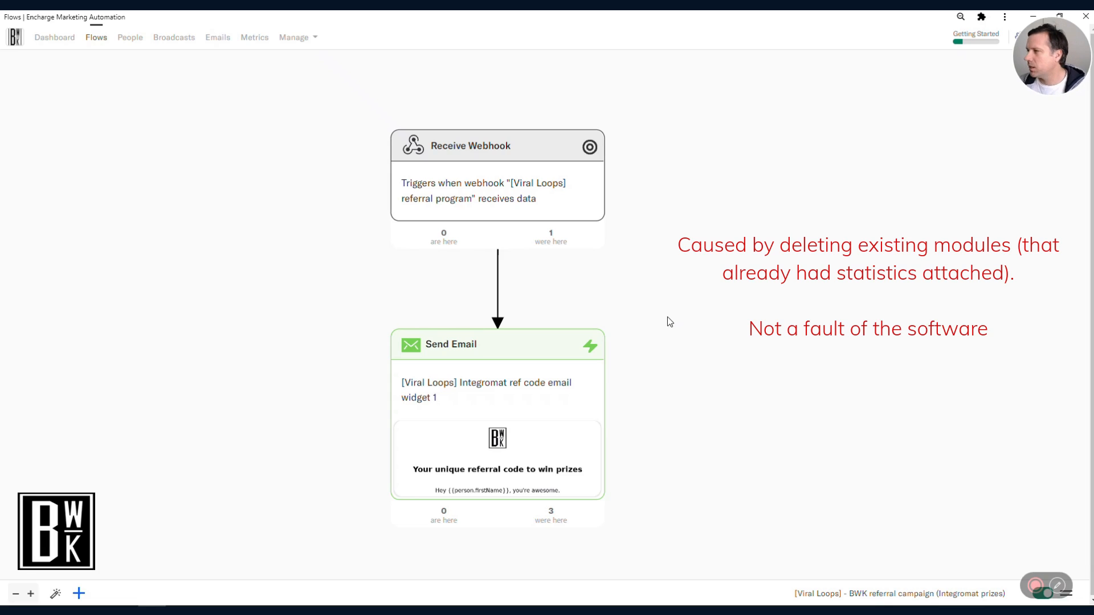
mouse_move(531, 203)
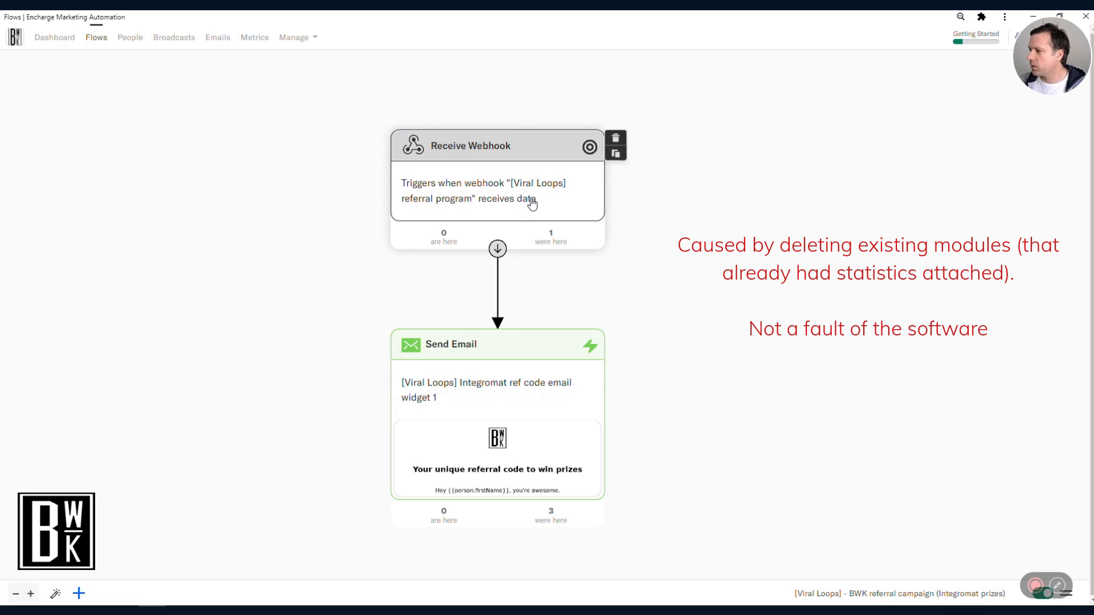
scroll(655, 300, "up", 1)
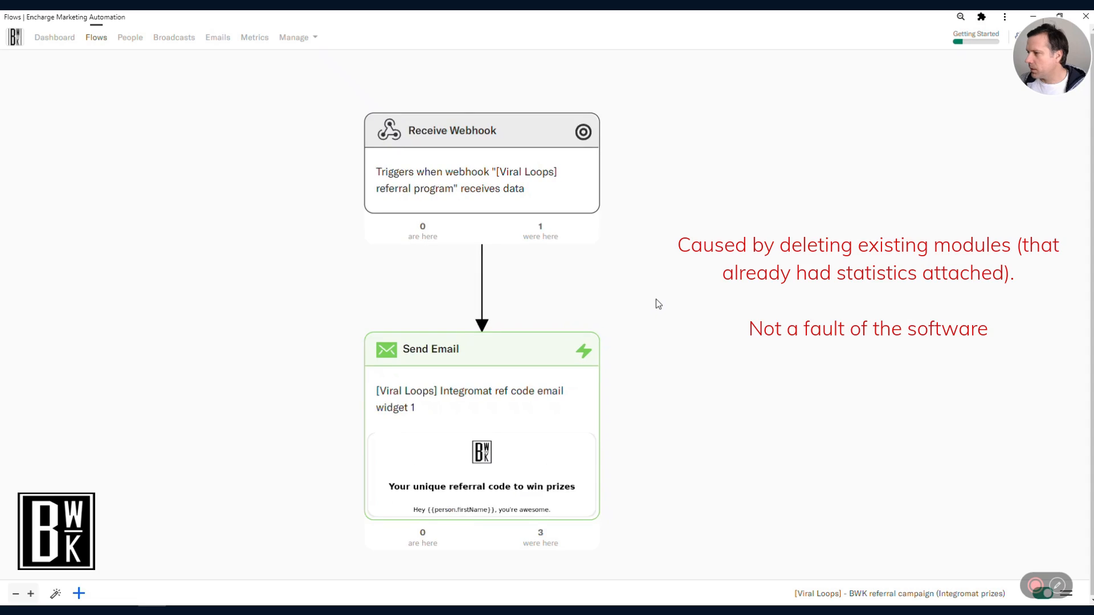
left_click_drag(654, 301, 658, 260)
Duplicate the Send Email step, pausing the active flow first, and place the copy beside the original.
mouse_move(569, 320)
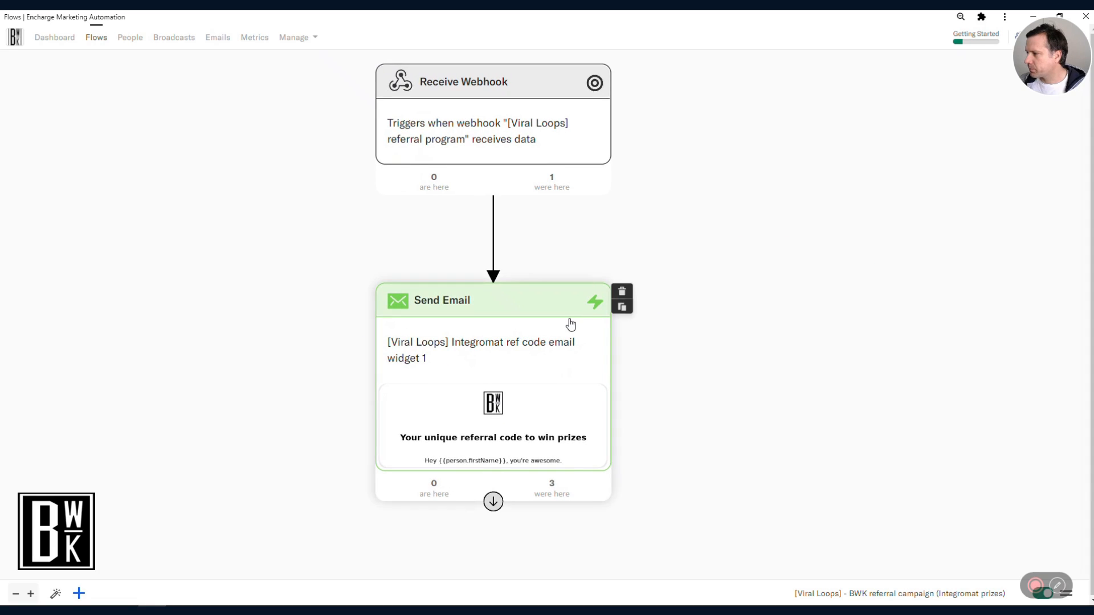
left_click(623, 308)
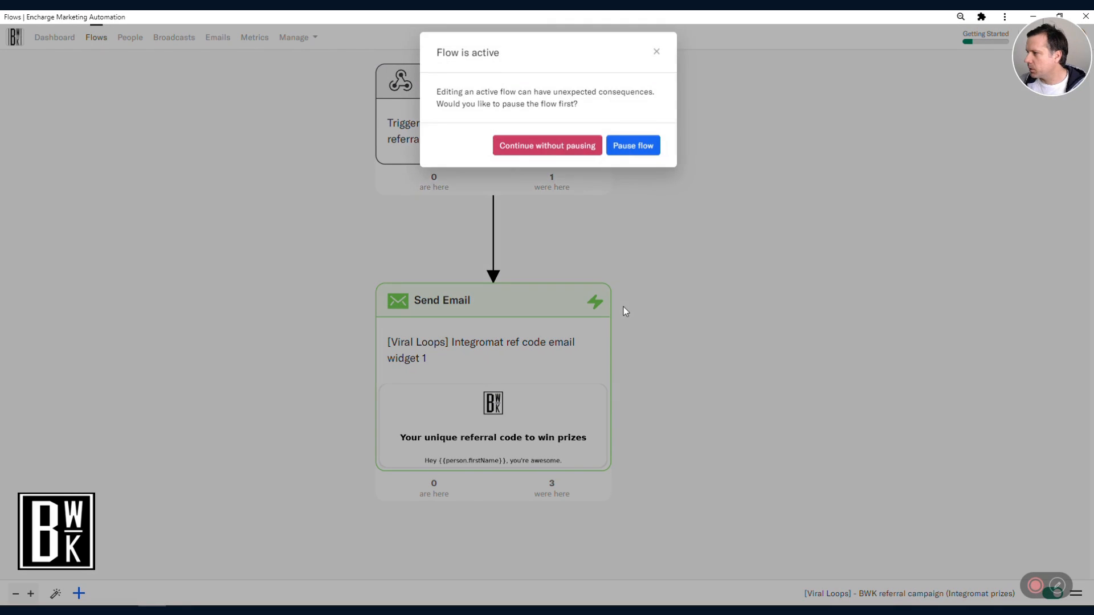
left_click(632, 161)
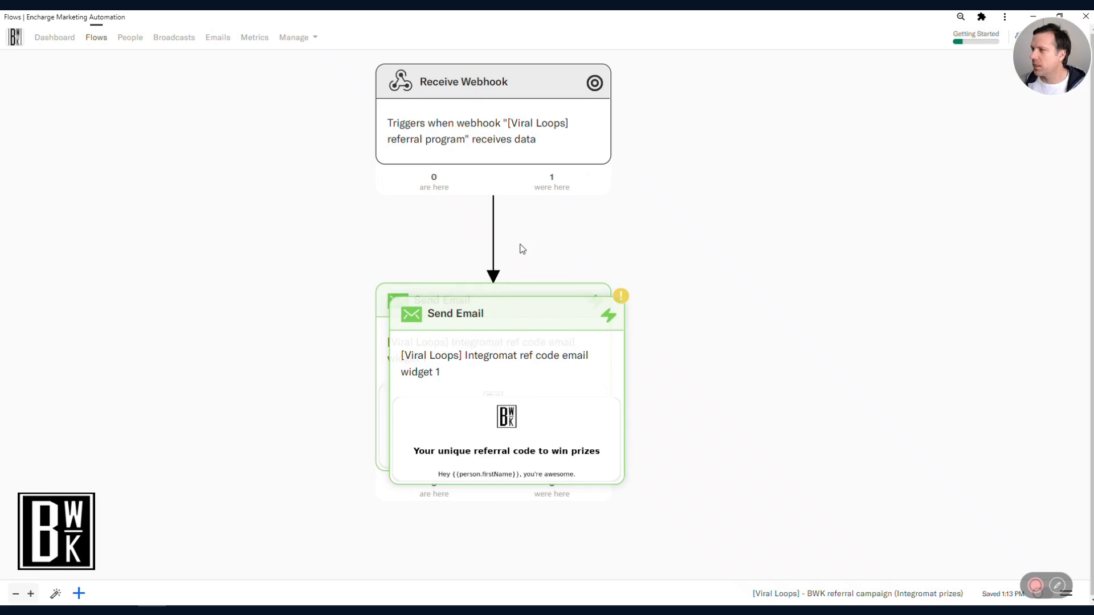
left_click_drag(488, 323, 748, 289)
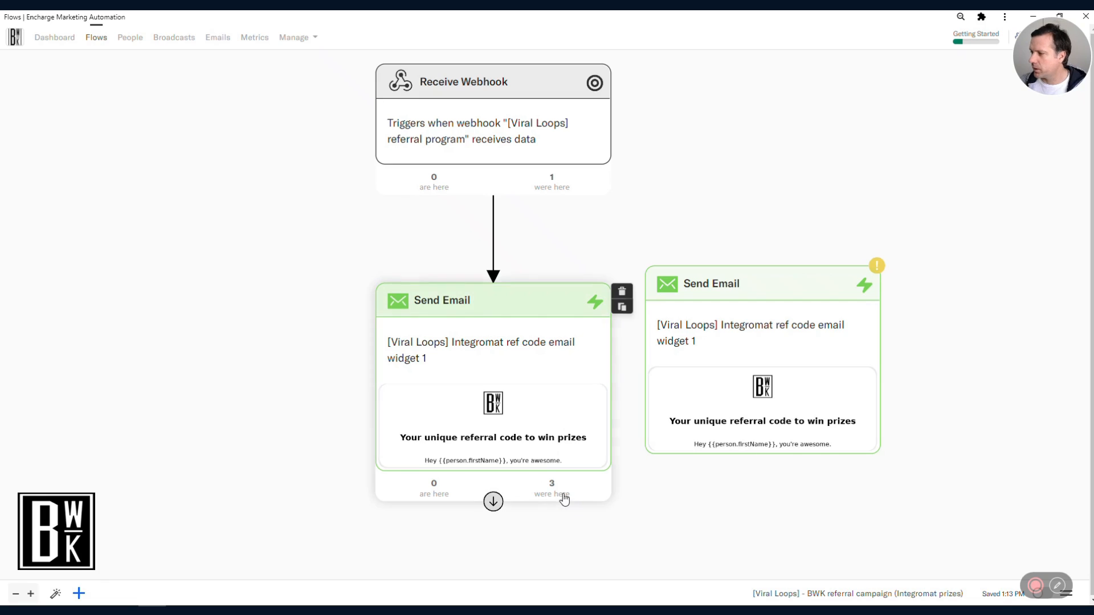
Replace the original Send Email step with its copy below Receive Webhook and connect the webhook step to it.
left_click(622, 291)
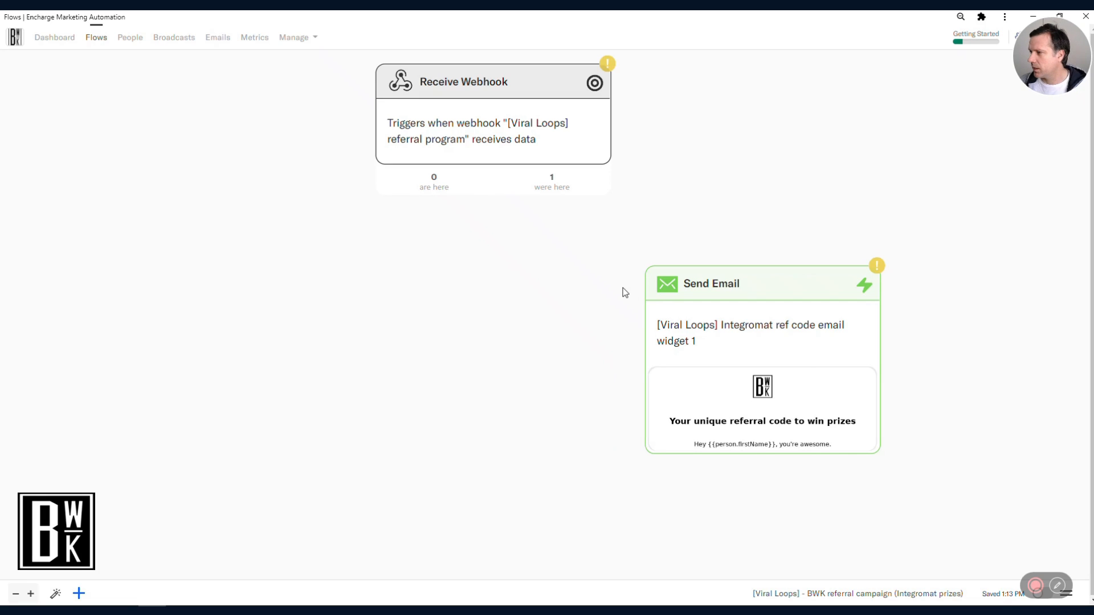
left_click_drag(754, 282, 502, 300)
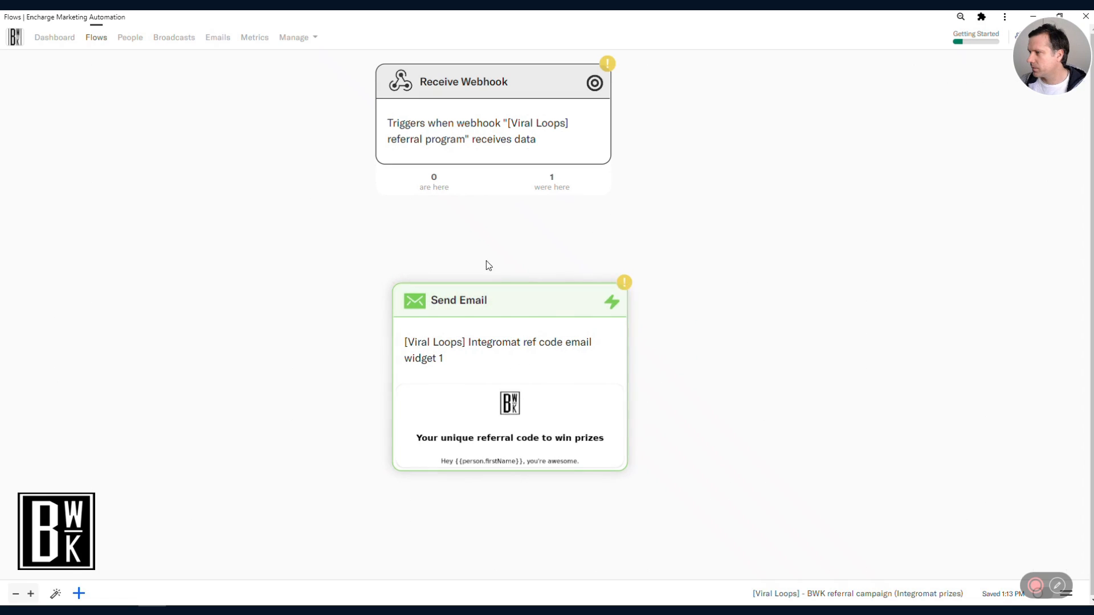
left_click_drag(493, 195, 502, 299)
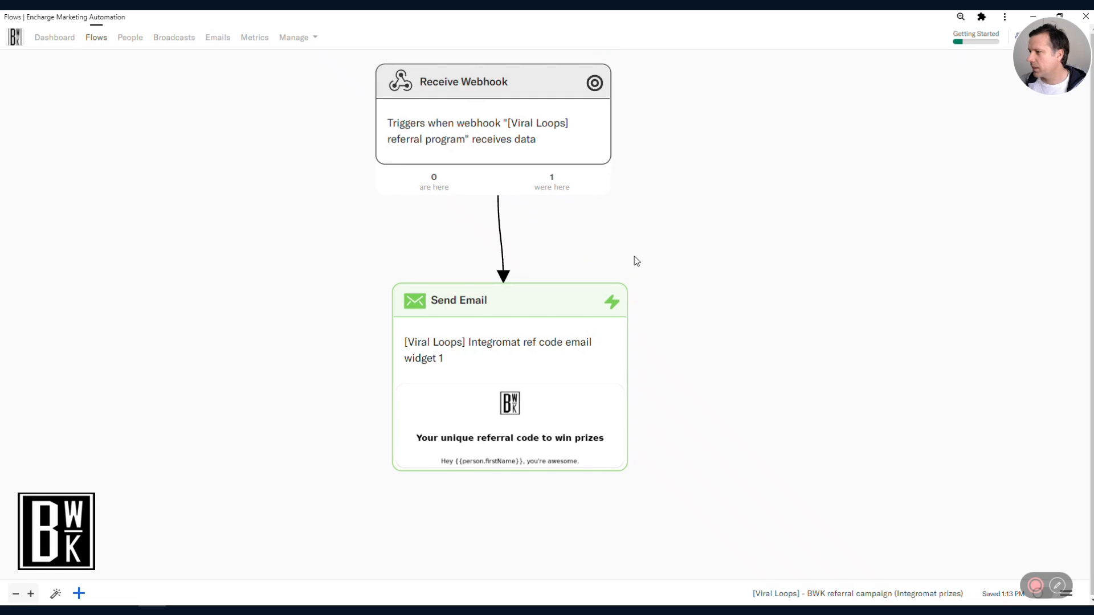
mouse_move(544, 345)
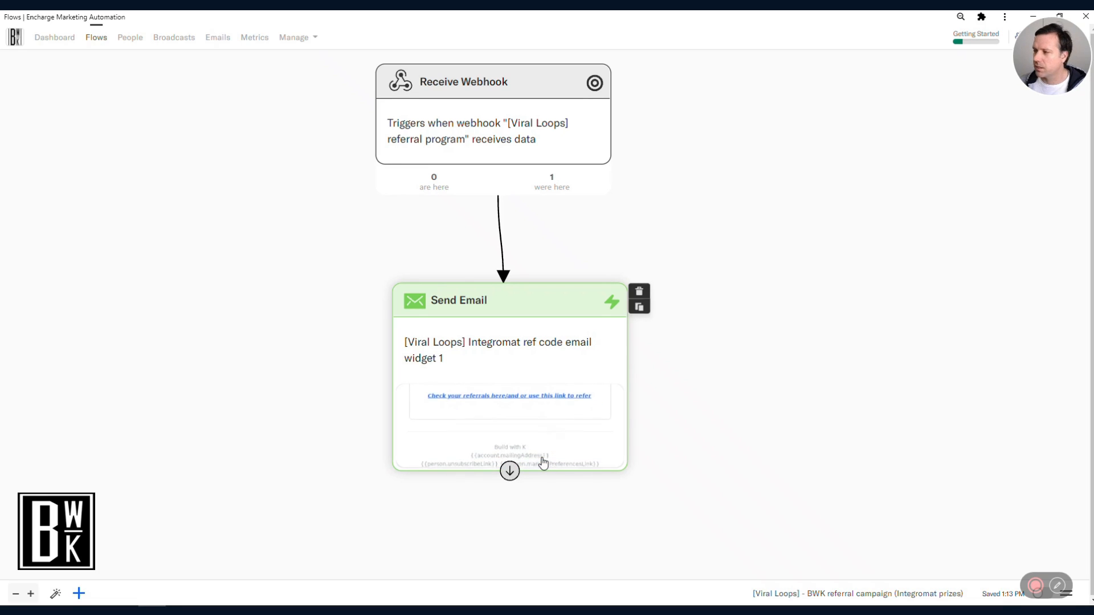
mouse_move(591, 168)
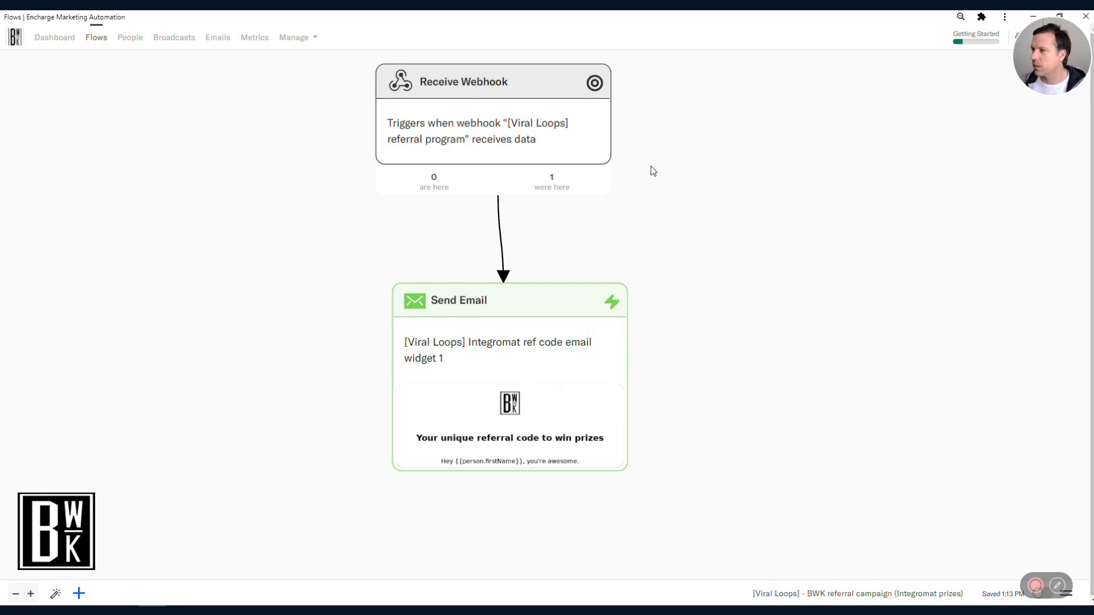
Duplicate the Receive Webhook step and place the copy beside the original.
scroll(650, 169, "up", 3)
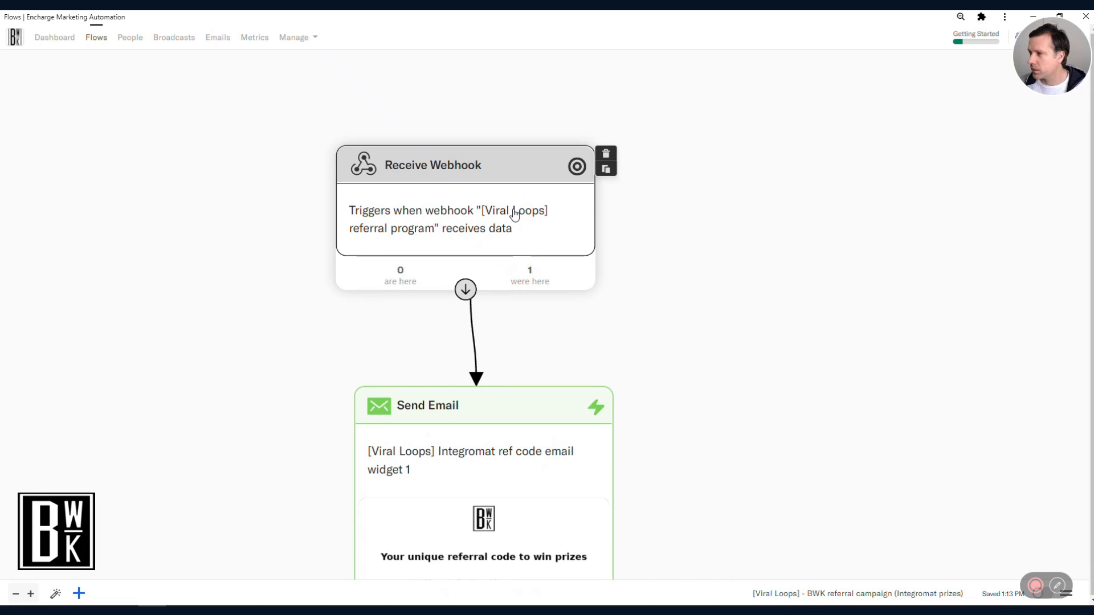
left_click(605, 170)
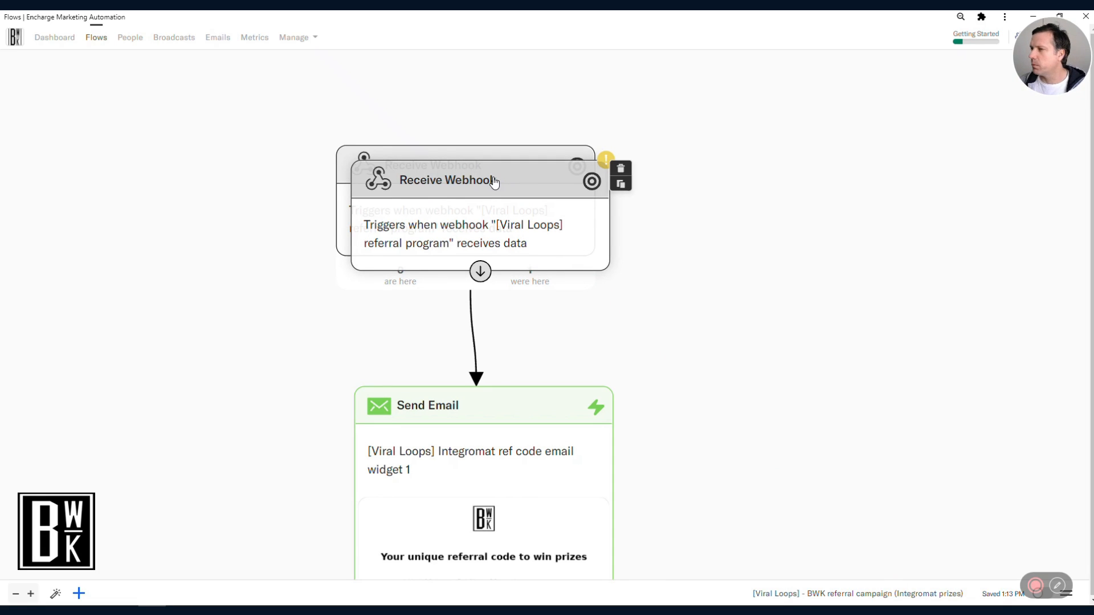
left_click_drag(494, 182, 774, 167)
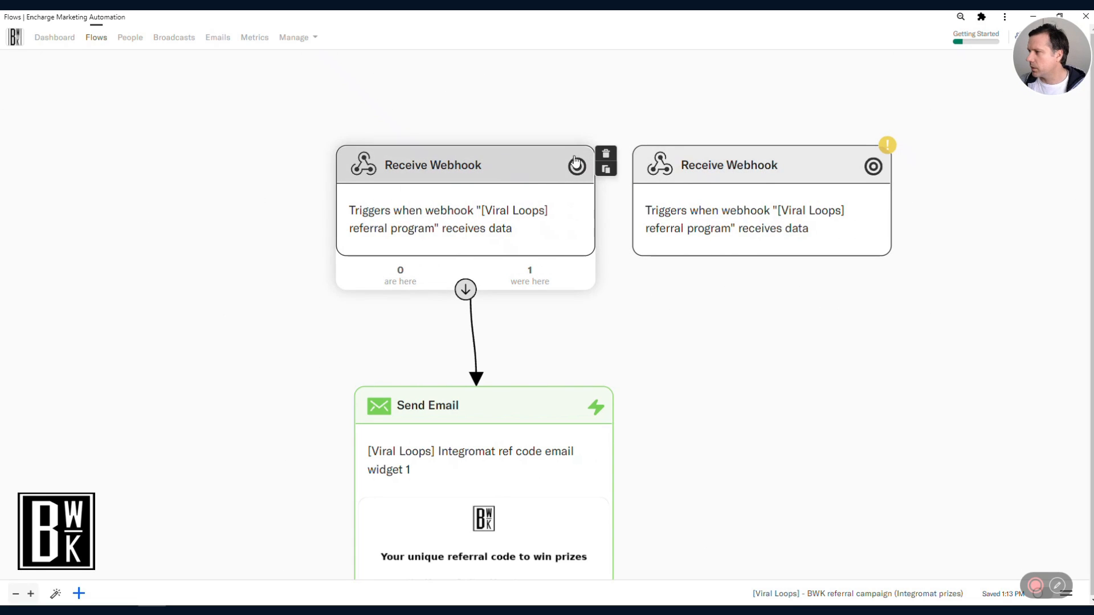
Delete the original Receive Webhook step and move its copy directly above the Send Email step.
left_click(605, 154)
left_click_drag(704, 169, 469, 189)
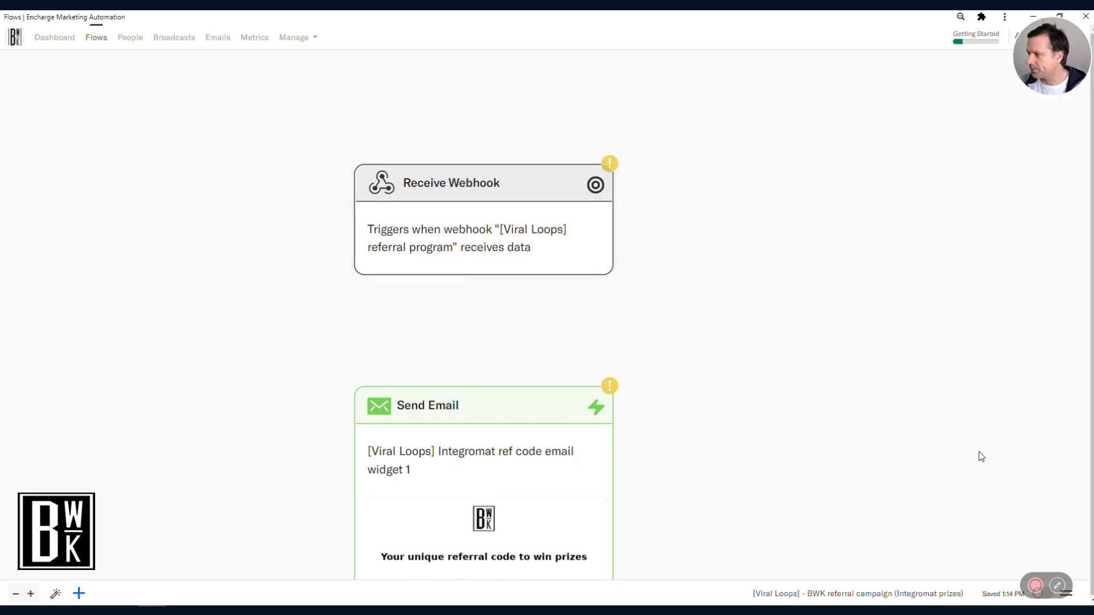
mouse_move(1038, 596)
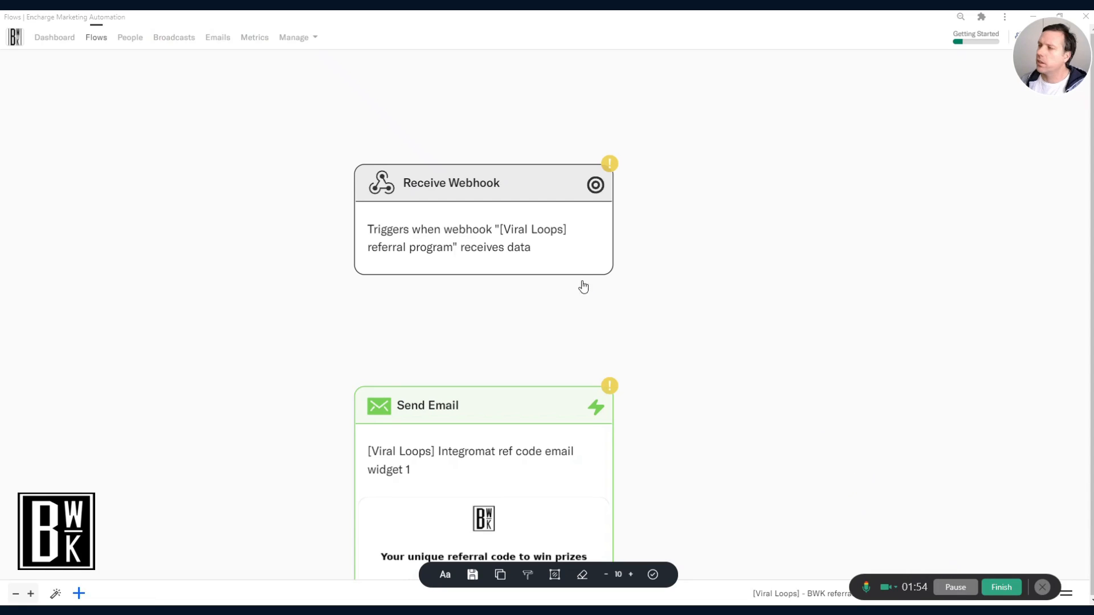
Copy the webhook URL from the duplicated Receive Webhook step's setup and save the setup.
left_click(494, 234)
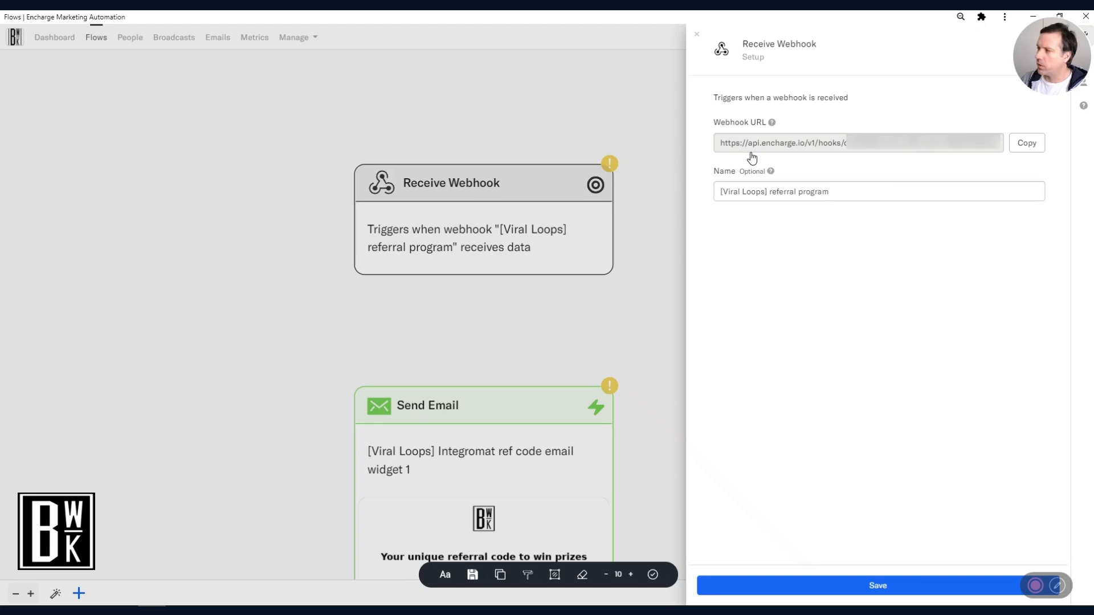
left_click(1032, 148)
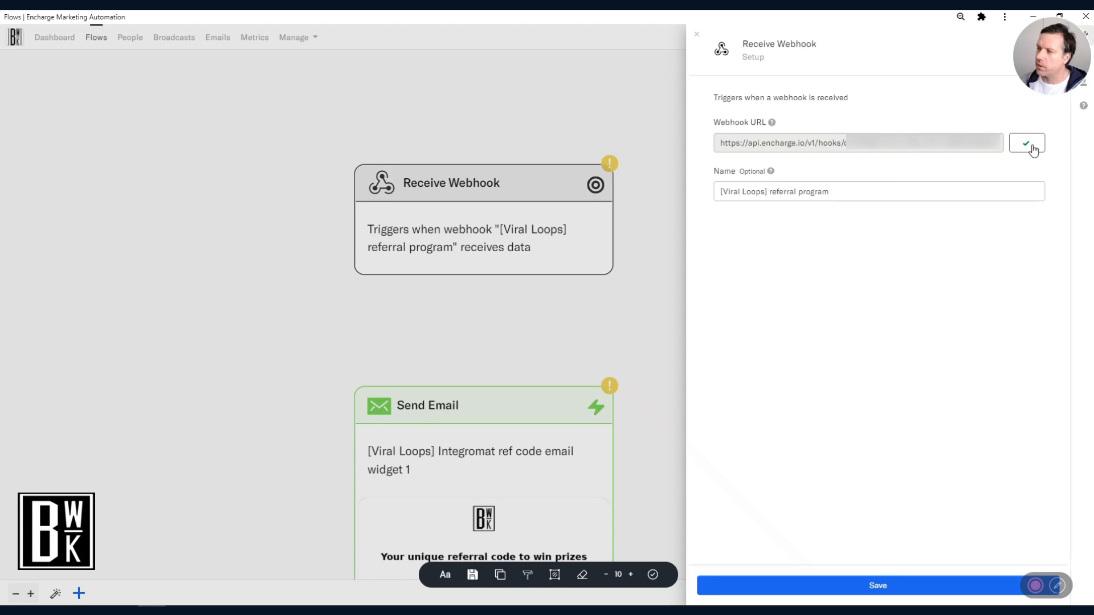
left_click(905, 593)
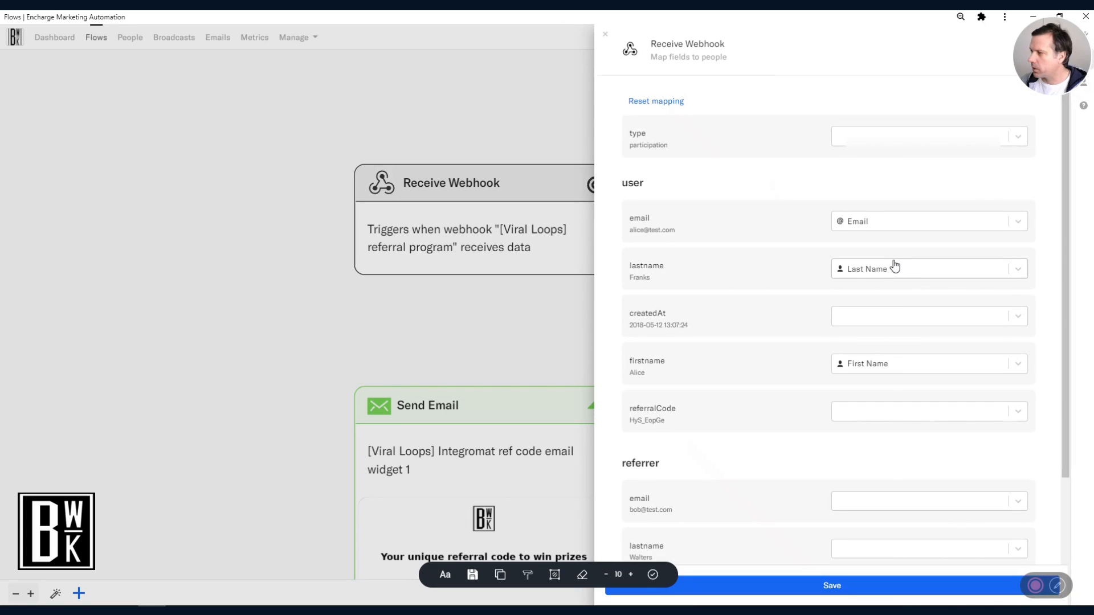
Review the Receive Webhook step's setup and its mapping of user and referrer fields to people.
scroll(895, 265, "down", 2)
scroll(894, 266, "up", 2)
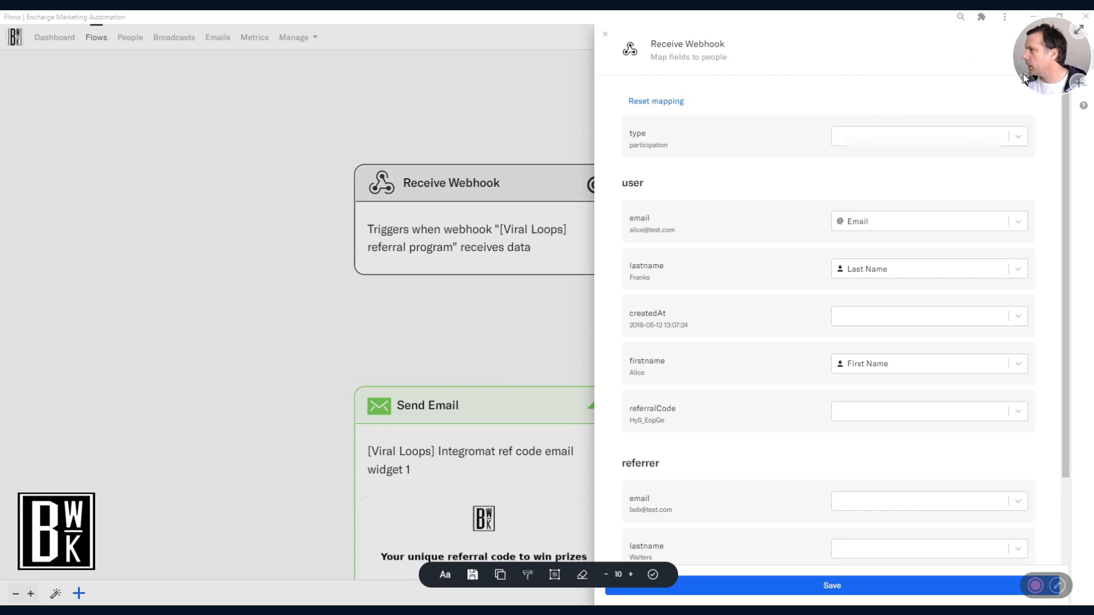
left_click_drag(1053, 70, 1038, 556)
left_click(1083, 36)
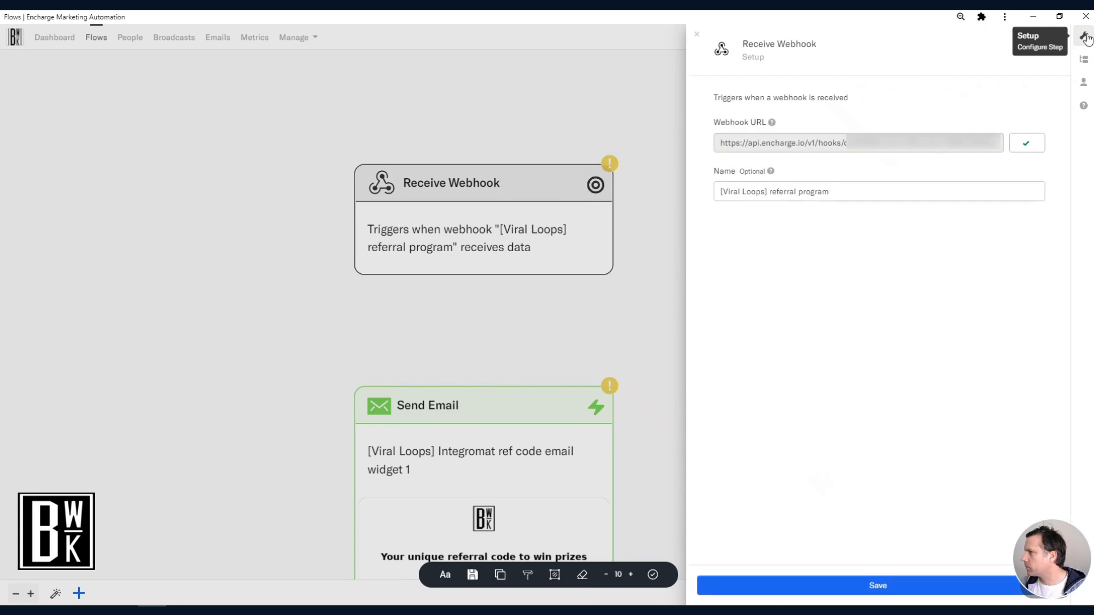
left_click(1082, 59)
scroll(843, 217, "down", 5)
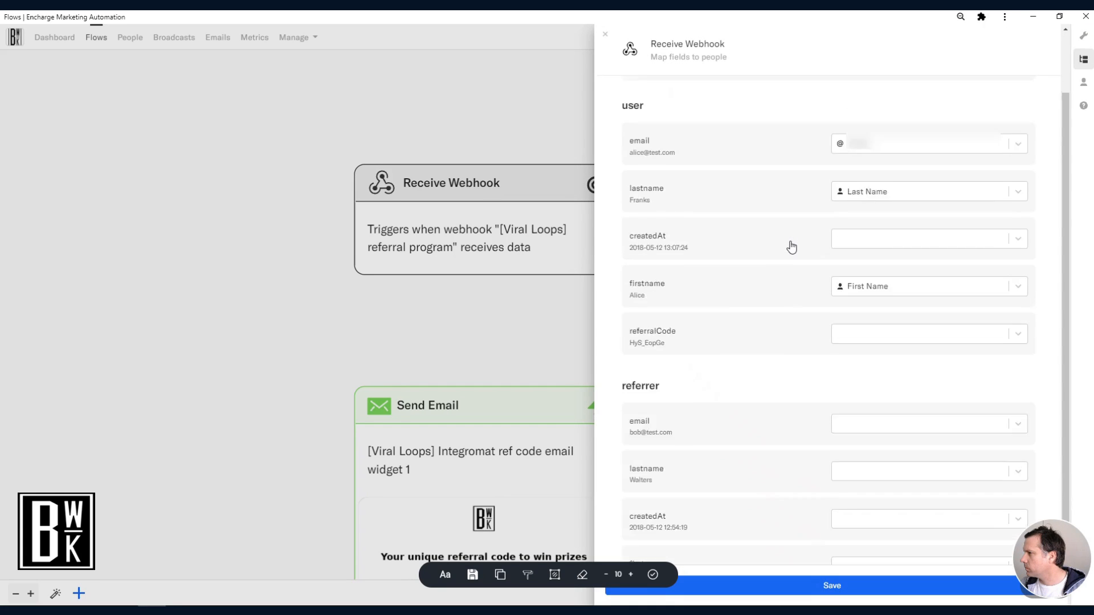
scroll(791, 247, "up", 3)
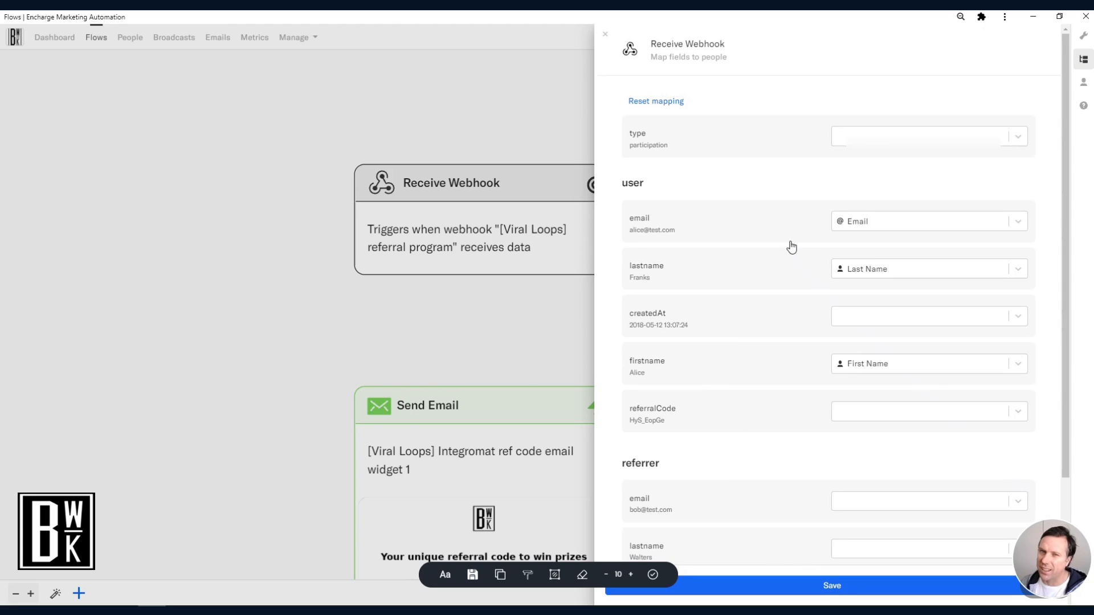
Close the webhook settings and connect the duplicated Receive Webhook step to the Send Email step.
left_click(518, 112)
mouse_move(603, 188)
mouse_move(608, 167)
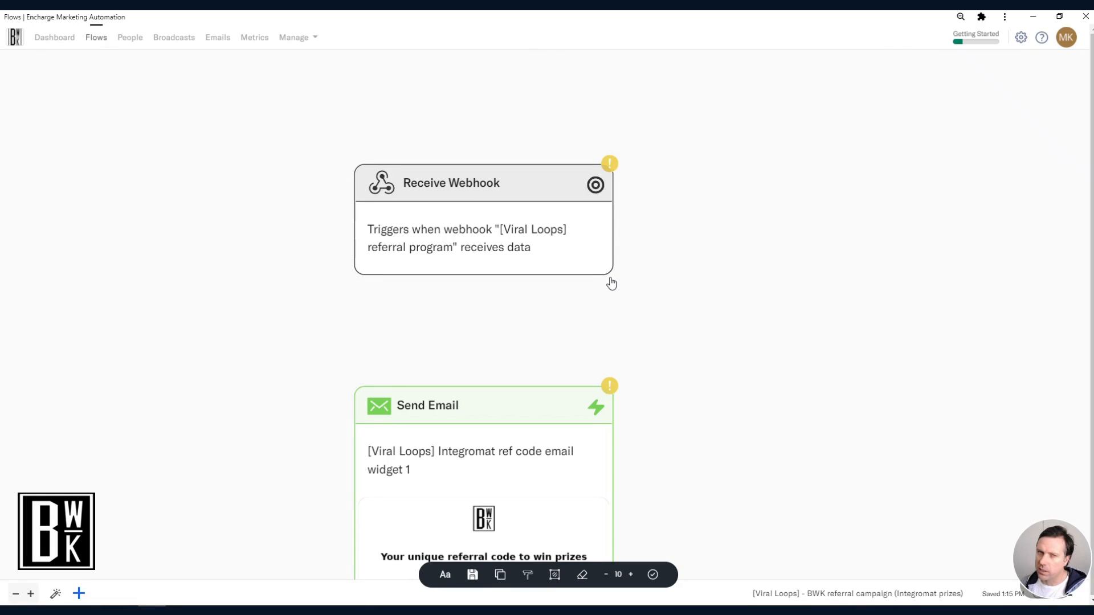
mouse_move(484, 274)
left_click_drag(483, 275, 481, 381)
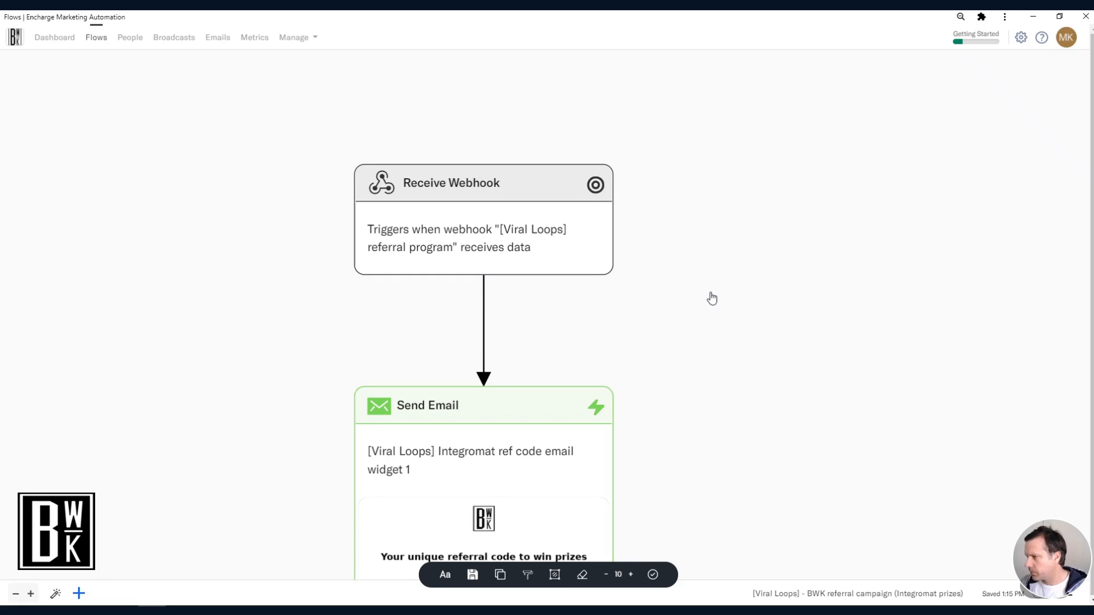
scroll(713, 291, "down", 1)
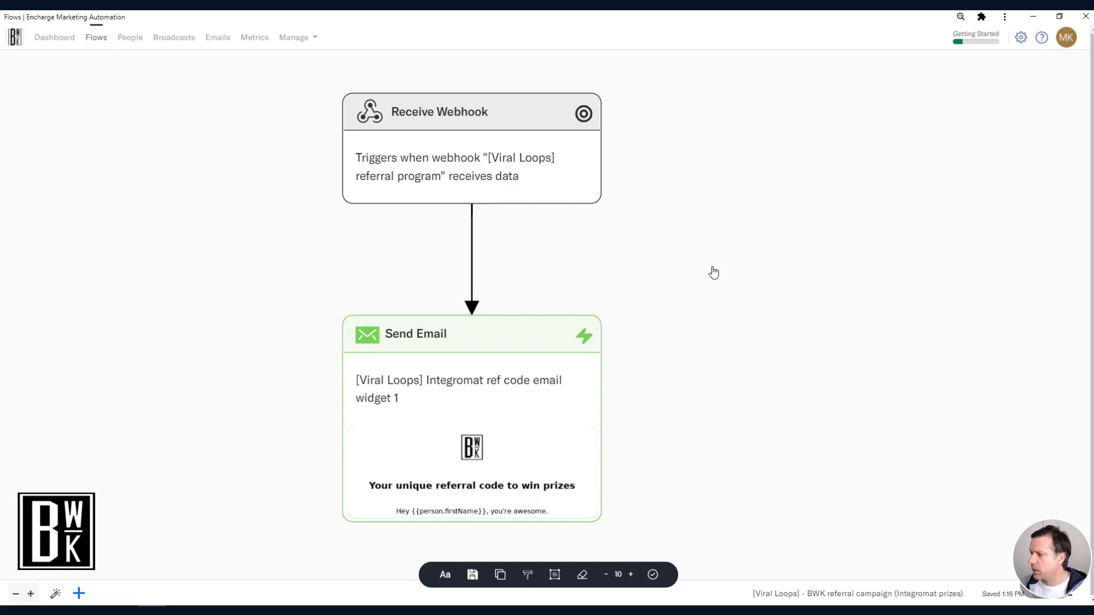
mouse_move(1037, 587)
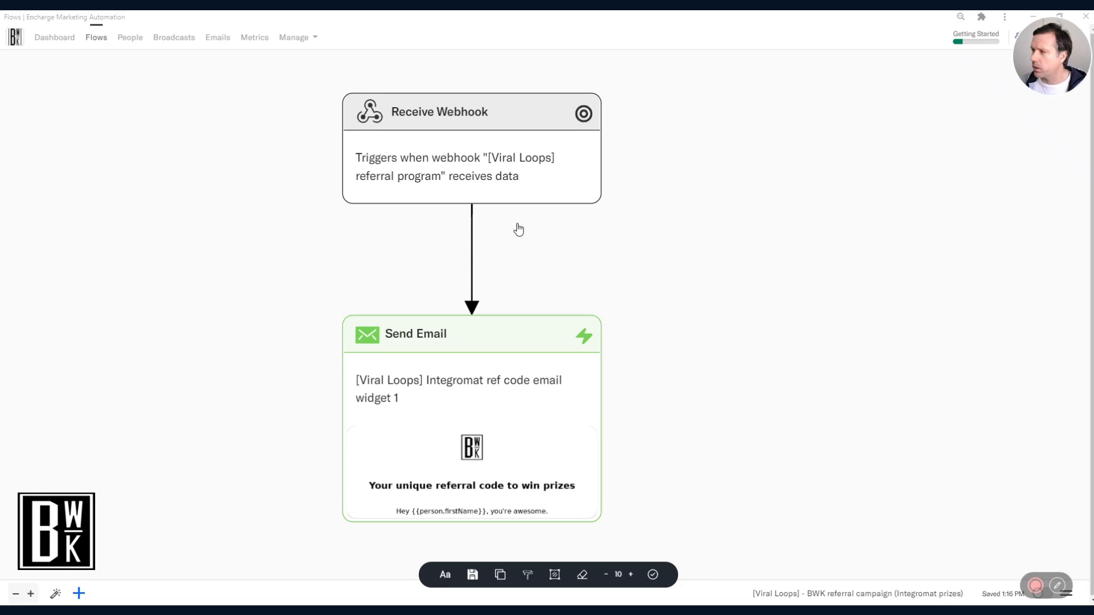
mouse_move(508, 168)
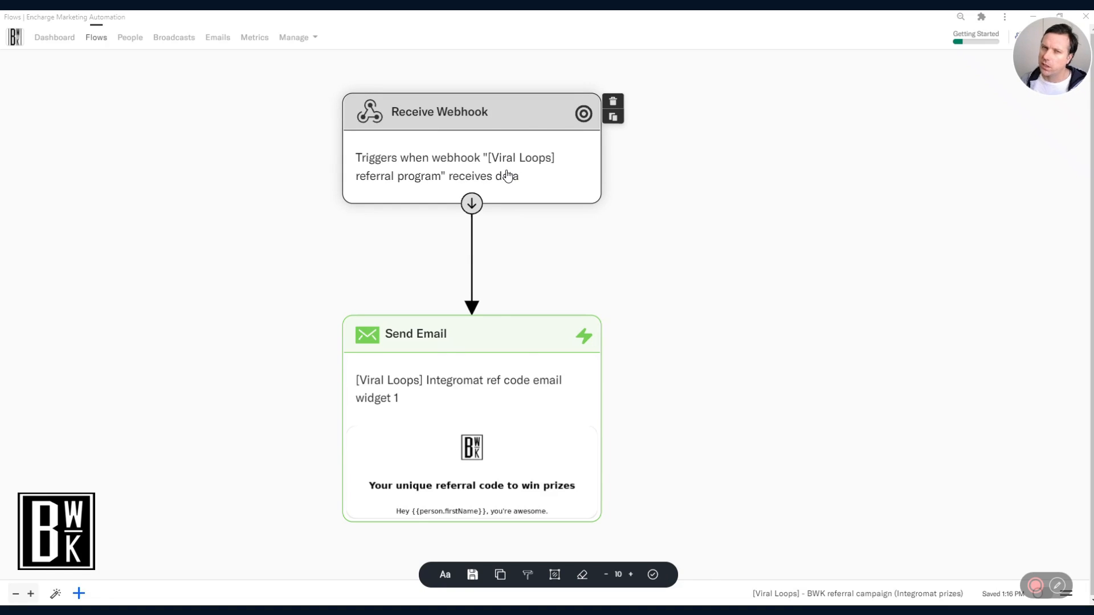
scroll(527, 475, "down", 1)
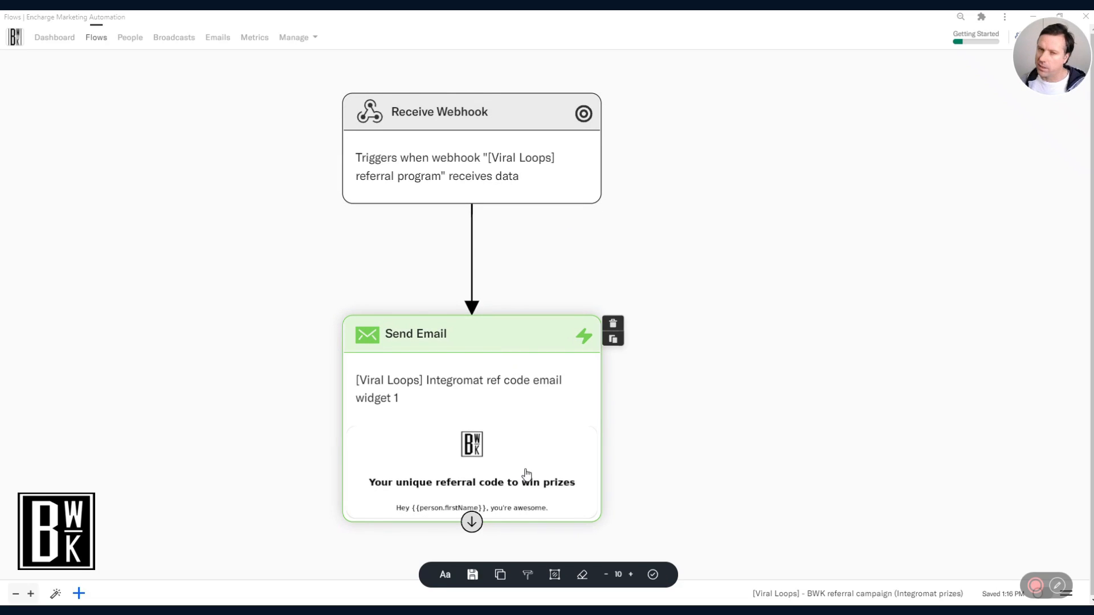